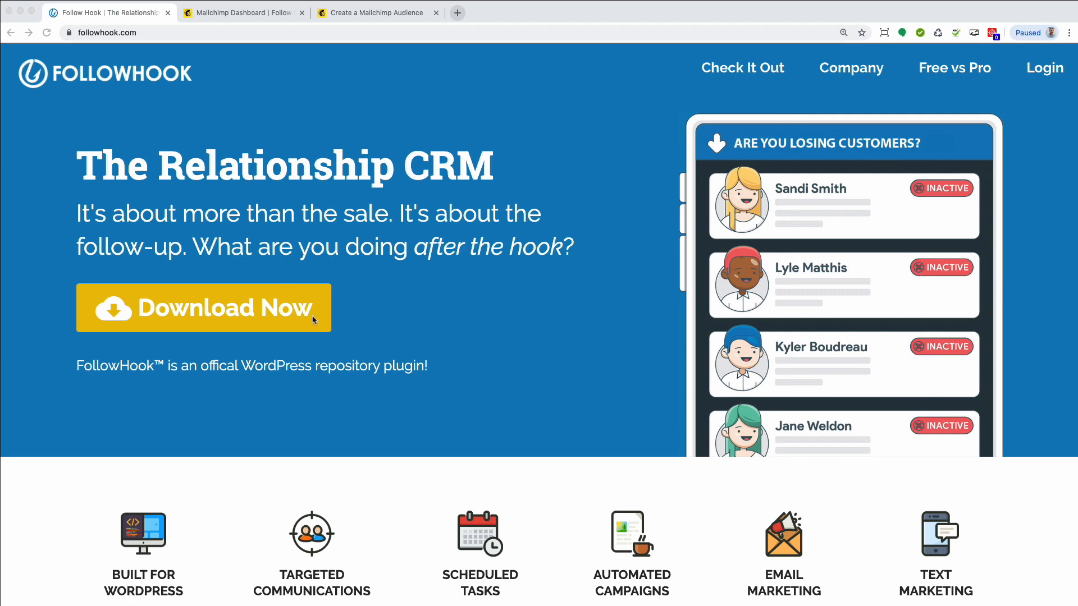
Switch to Mailchimp and view the contact list of the Follow Hook Training audience
click(233, 13)
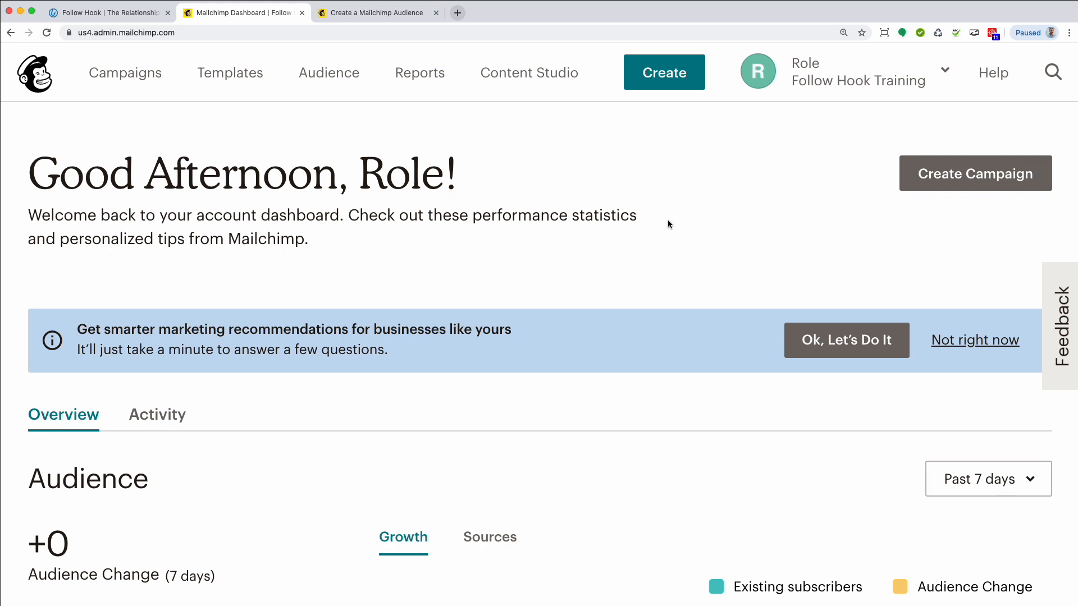
click(340, 79)
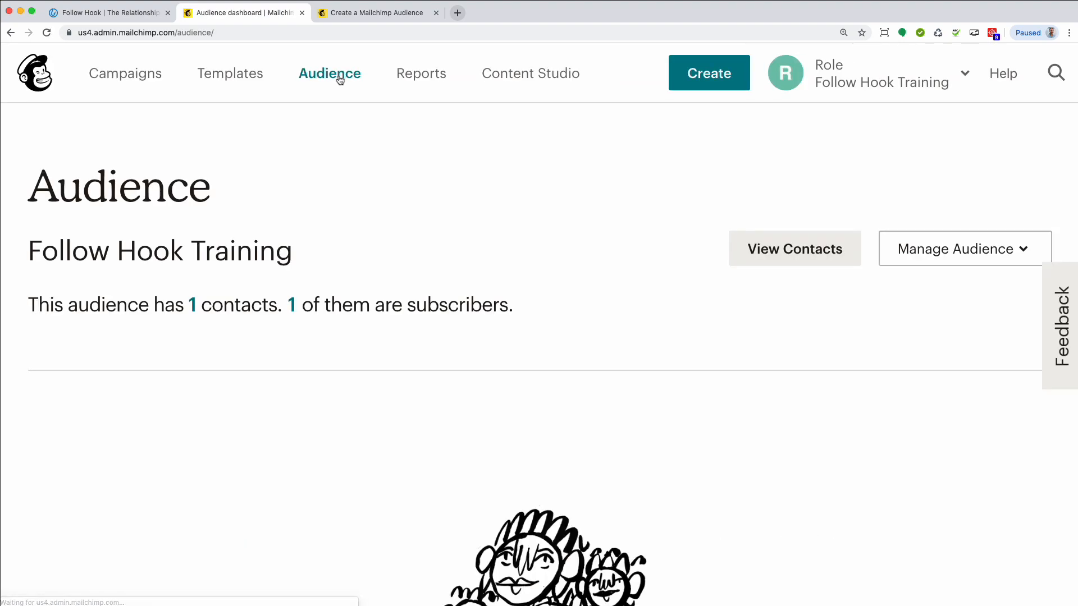
click(785, 256)
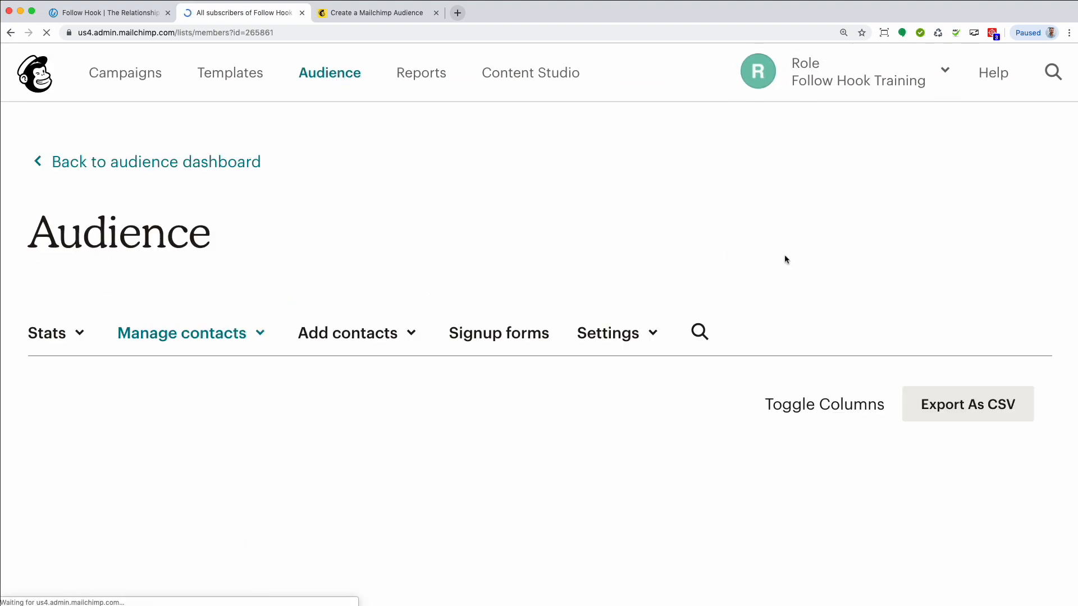
scroll(523, 256, down, 5)
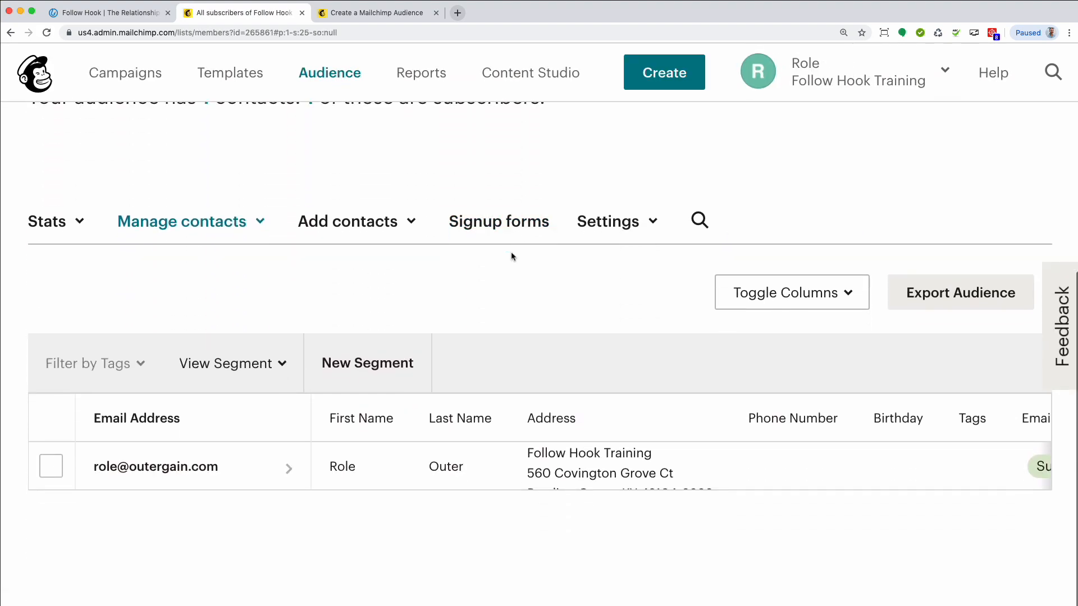
scroll(511, 256, up, 2)
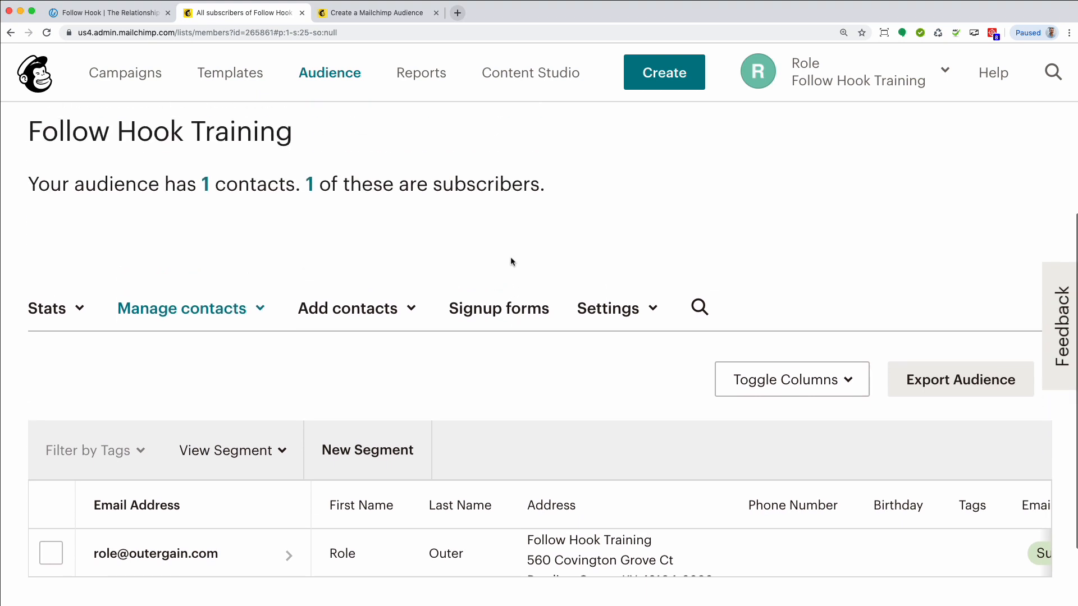
scroll(510, 259, down, 2)
scroll(297, 415, up, 5)
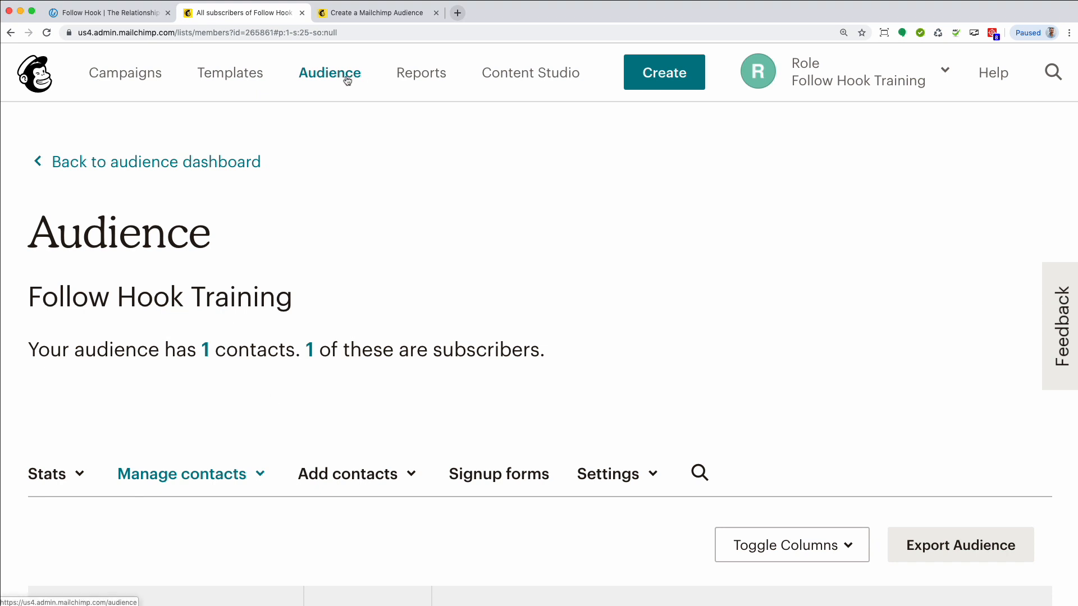
Open the Groups page for the Follow Hook Training audience from its contact list
click(49, 82)
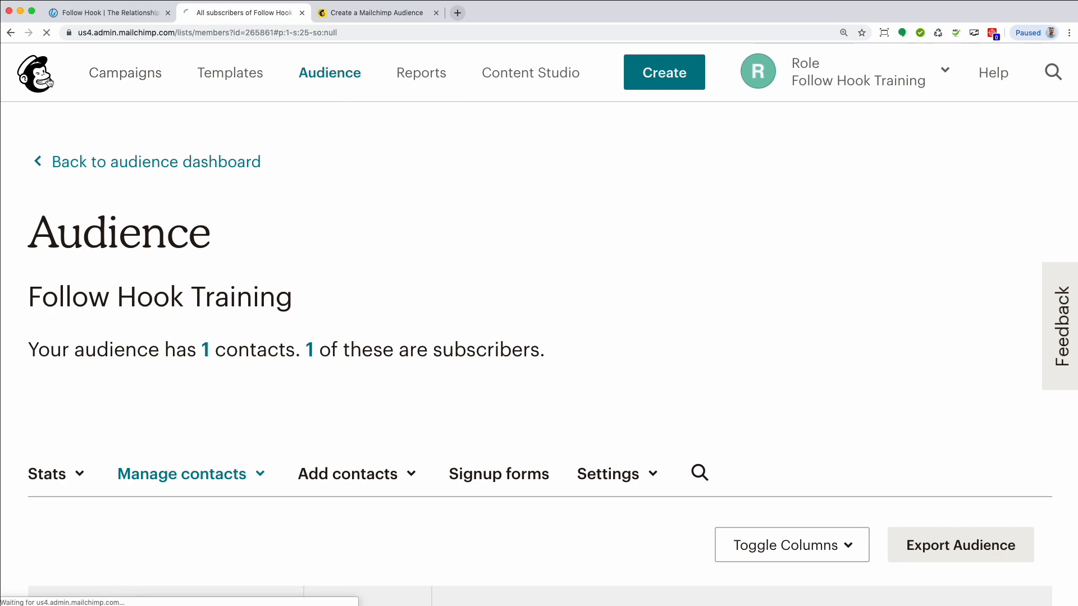
click(322, 82)
click(759, 254)
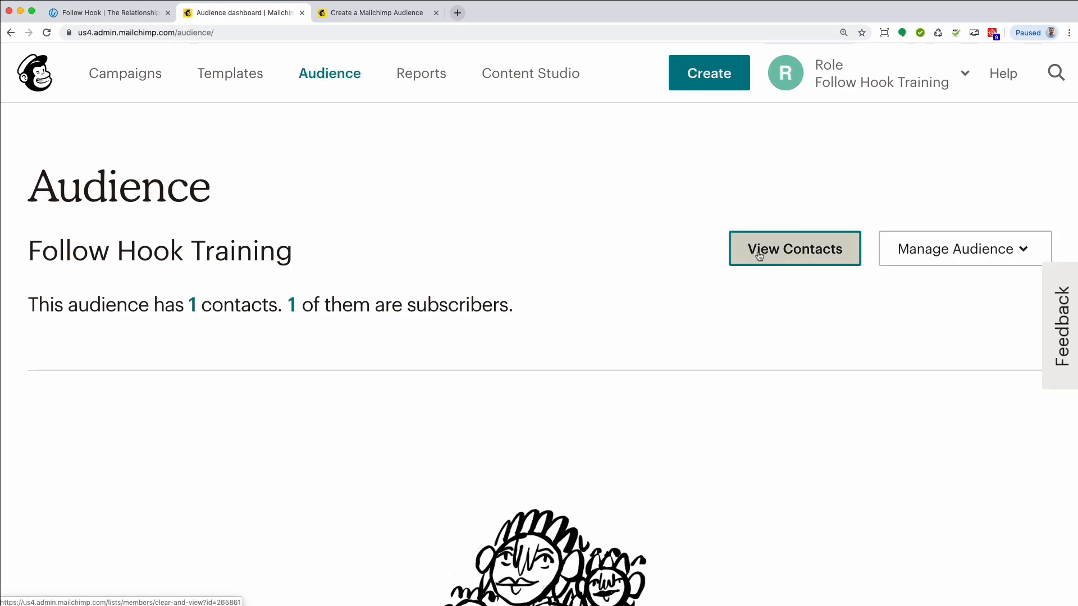
scroll(466, 240, down, 4)
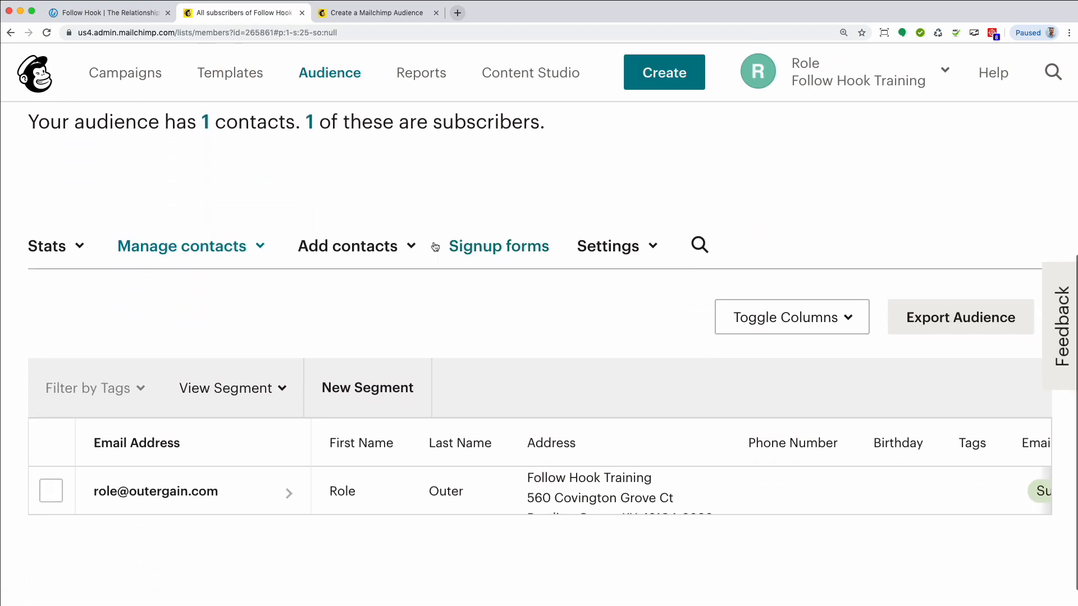
click(264, 247)
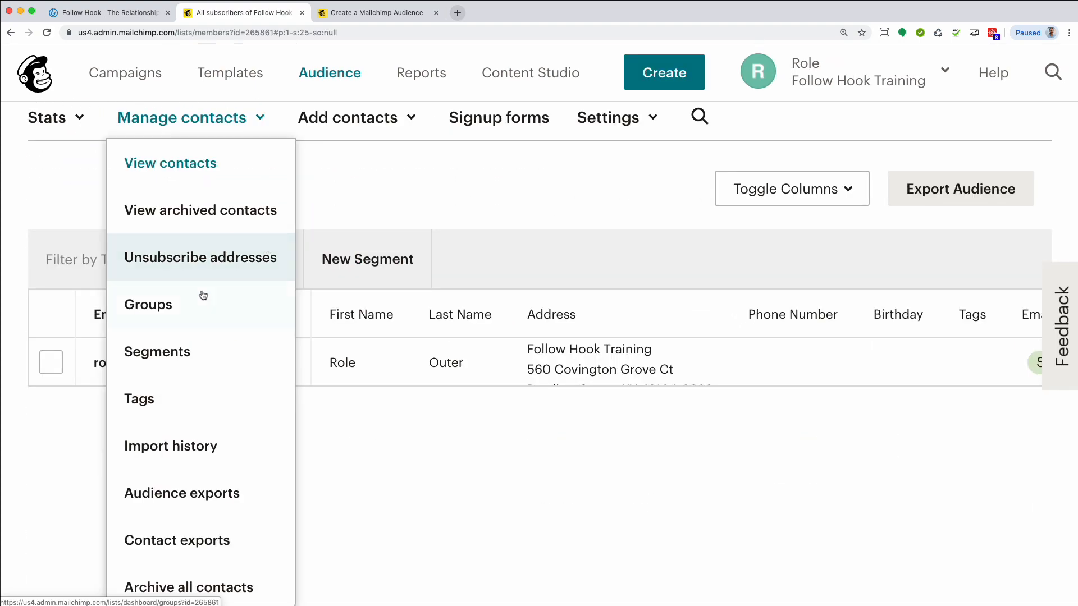
click(165, 307)
scroll(293, 280, down, 3)
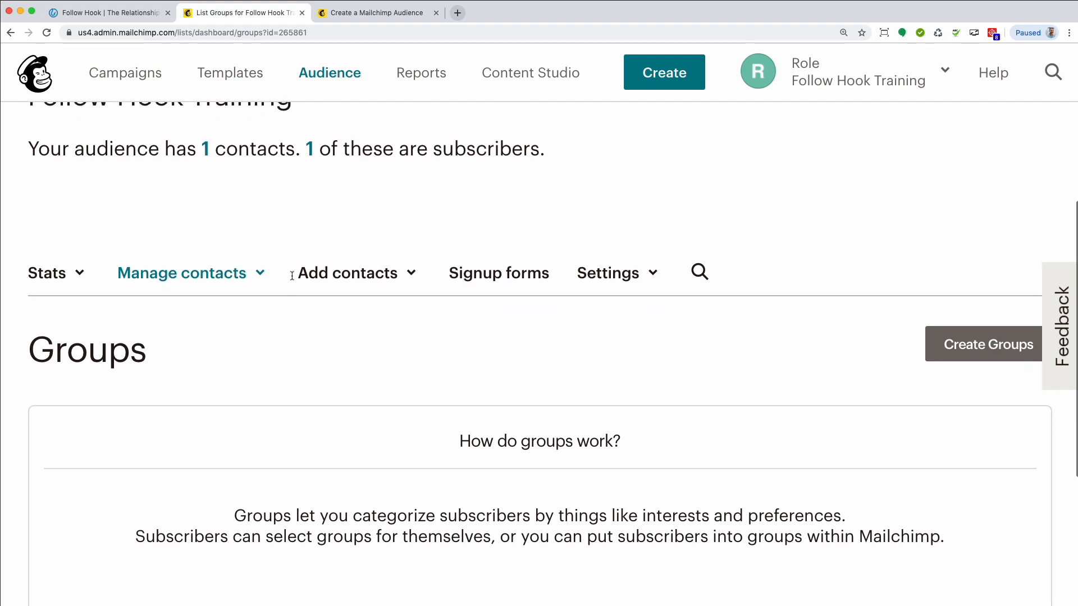
scroll(292, 279, down, 2)
scroll(291, 279, up, 2)
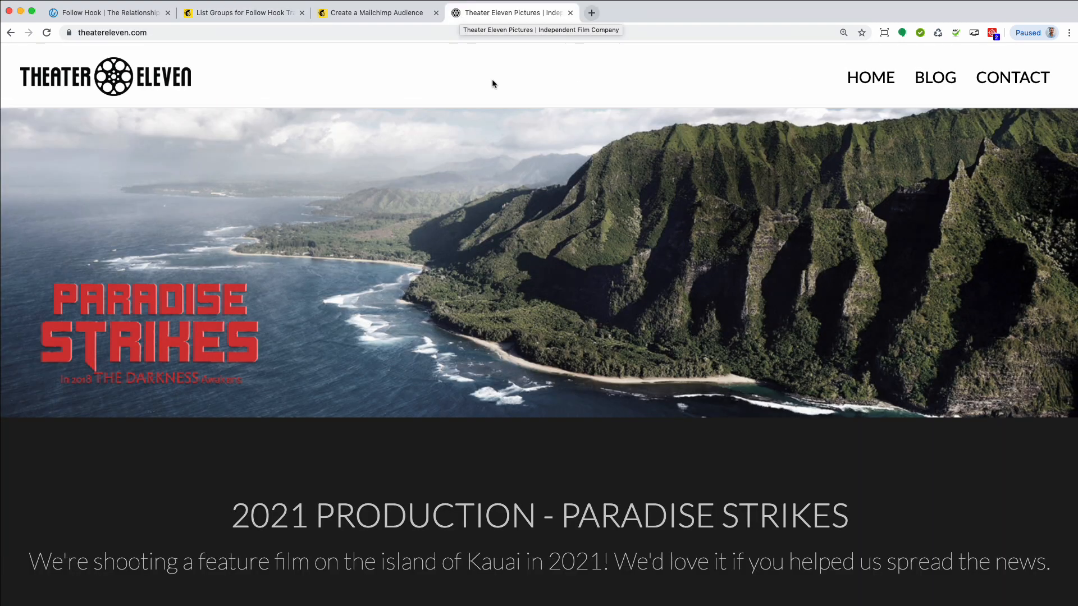
Examine the Behind the Scenes signup form on the Theater Eleven website
scroll(500, 84, down, 8)
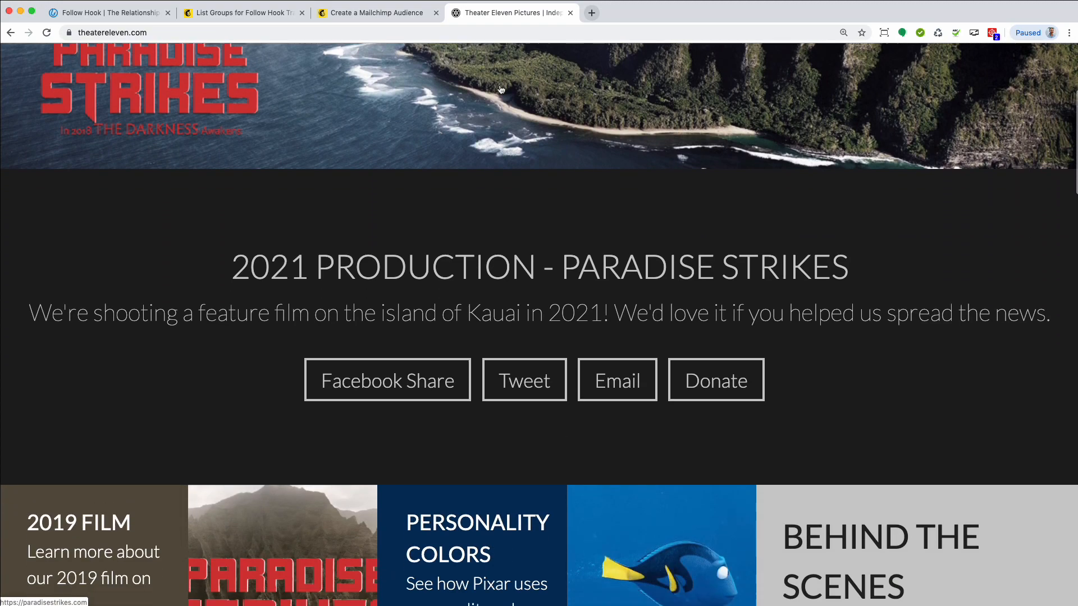
scroll(501, 89, down, 5)
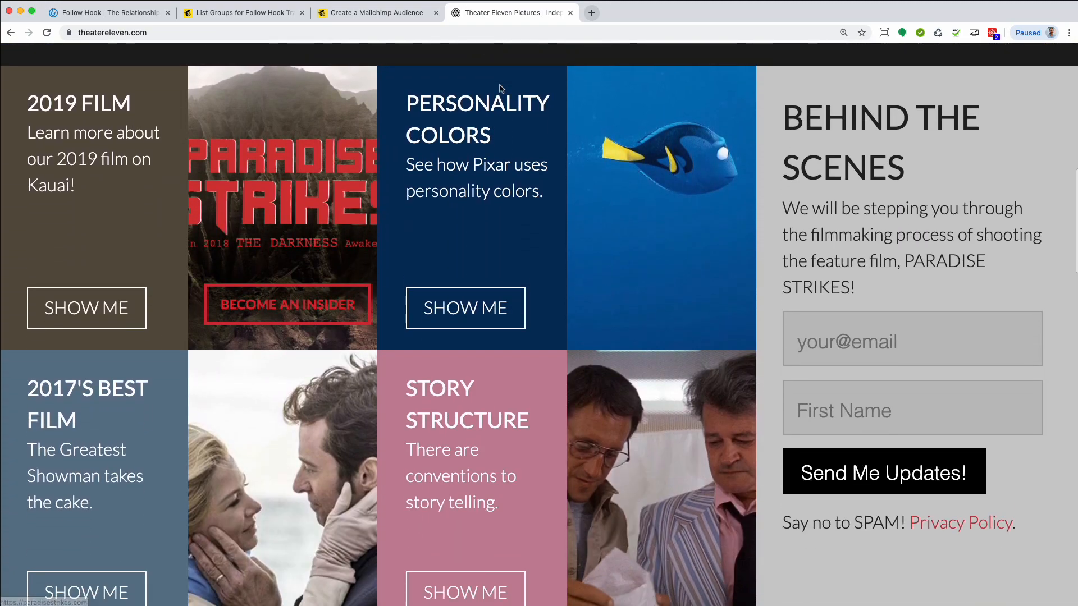
scroll(500, 90, up, 1)
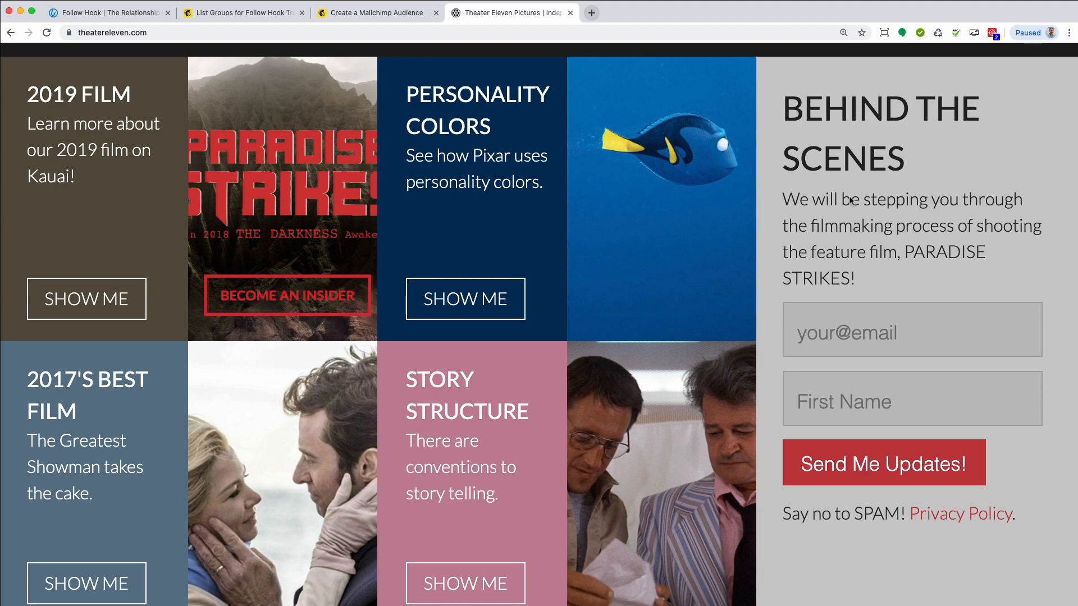
Return to Mailchimp and start creating groups, keeping the signup form options shown as checkboxes
click(250, 21)
scroll(323, 198, down, 1)
scroll(517, 263, up, 5)
scroll(518, 263, down, 5)
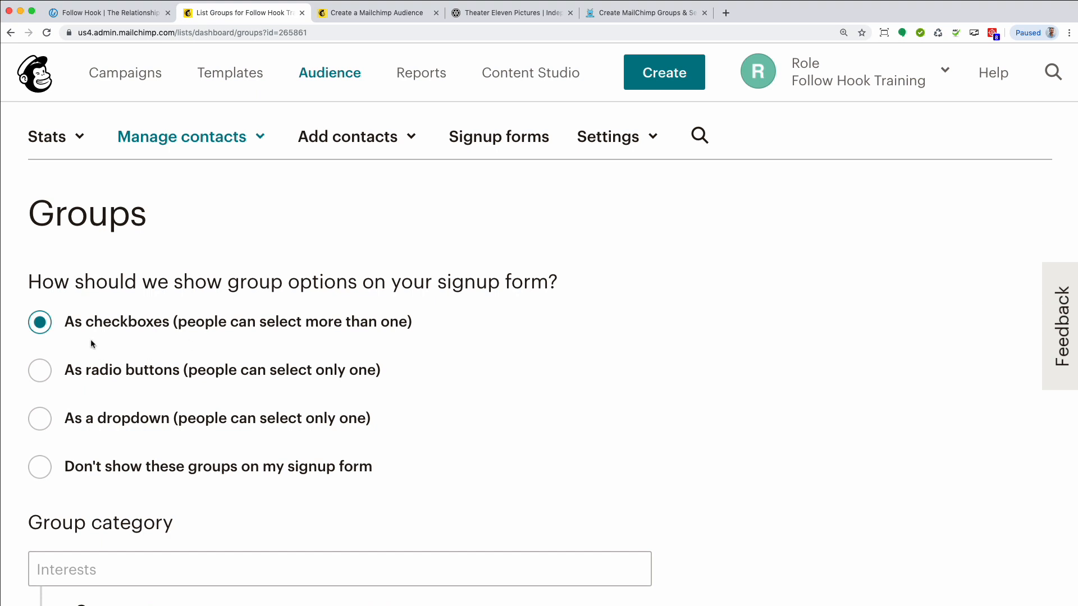
scroll(171, 324, down, 5)
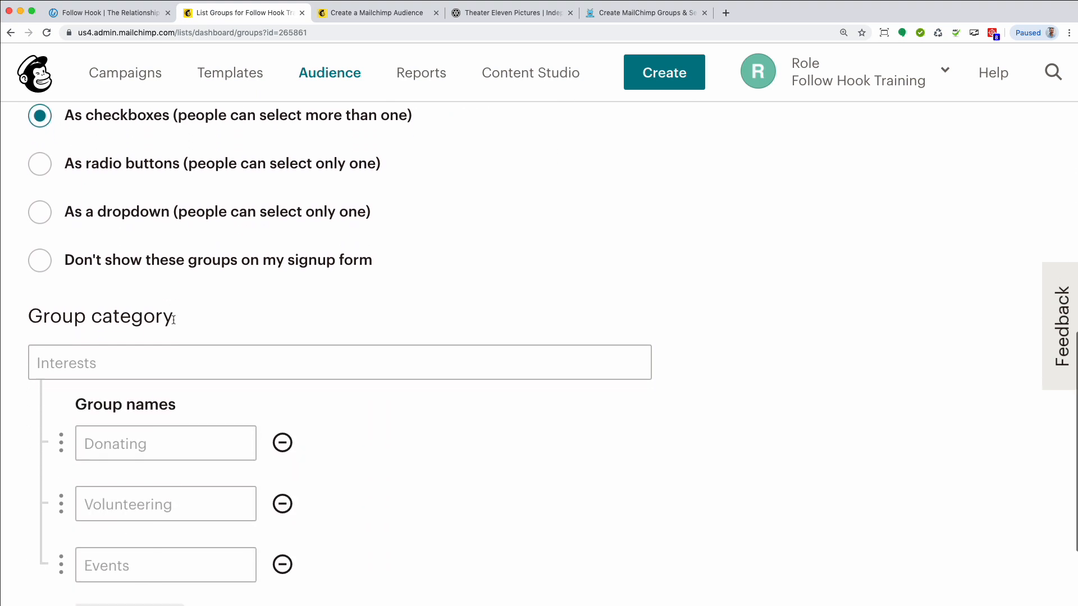
scroll(197, 310, down, 1)
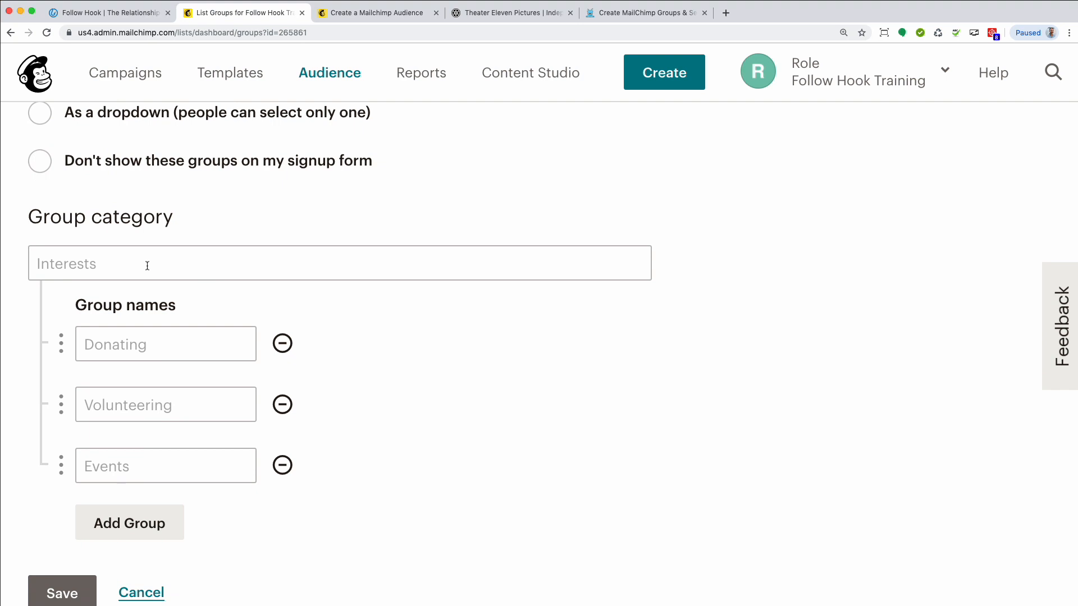
Name the group category Paradise Strikes with groups Film Updates, Potential Crew and Investors, and save it without importing contacts
click(94, 266)
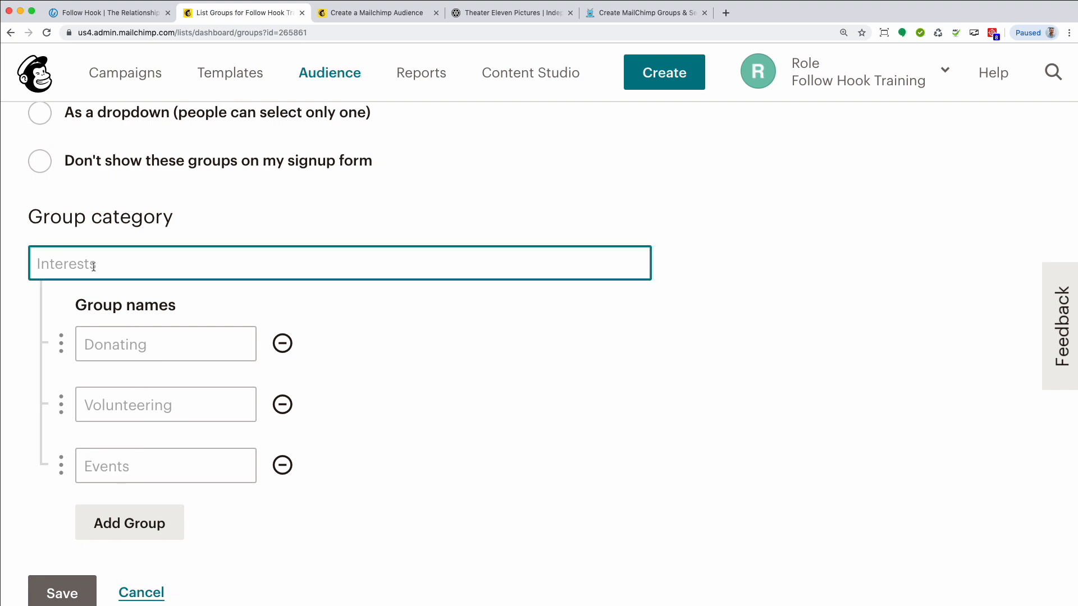
text(Paradise Strikes)
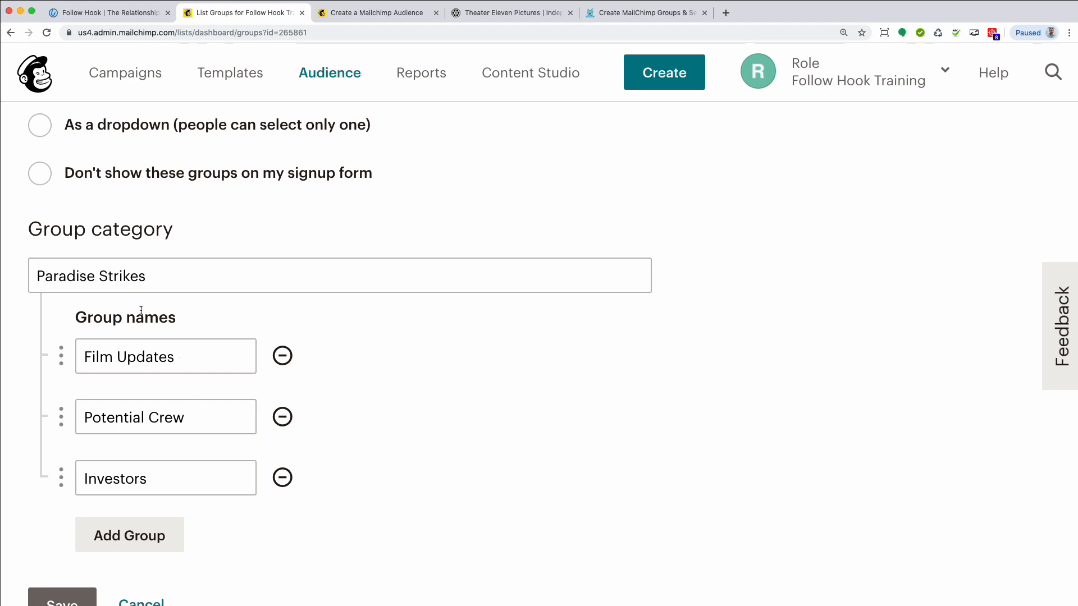
scroll(112, 449, down, 1)
click(62, 568)
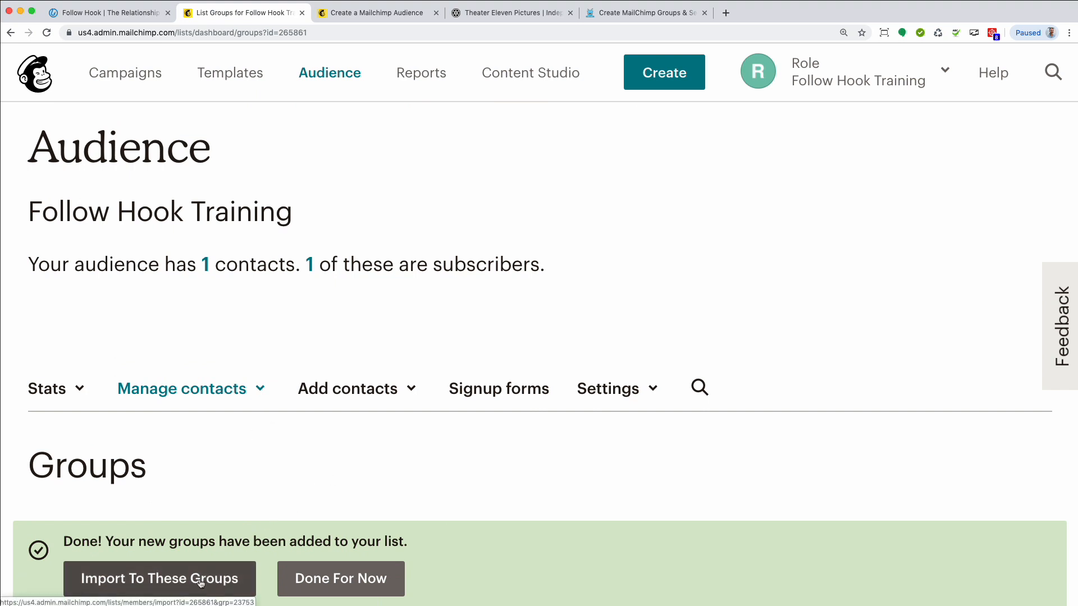
click(344, 578)
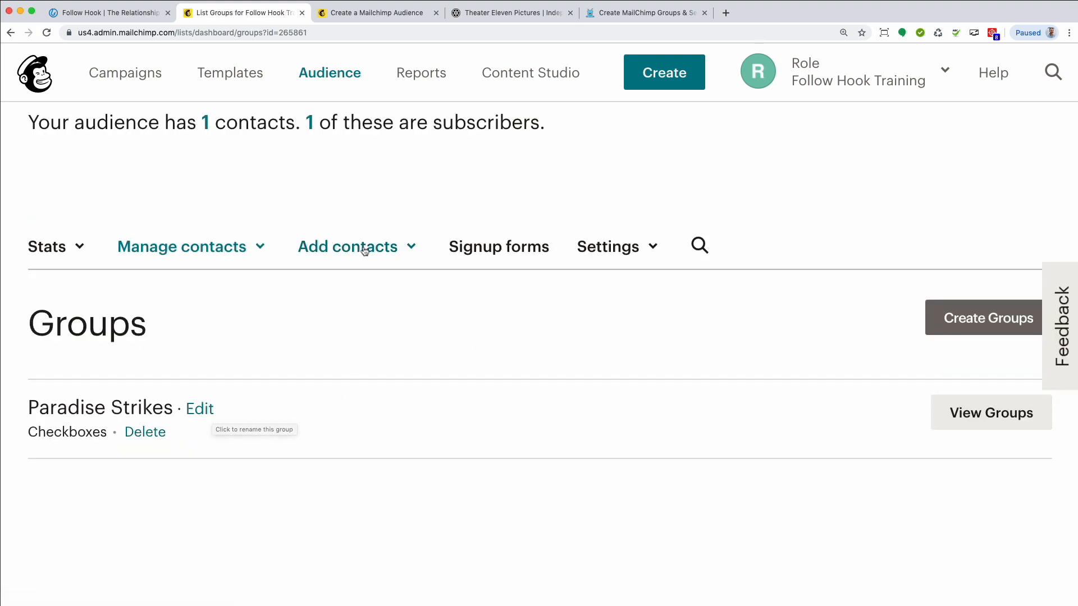
Open the profile of the subscribed contact from the audience's contact list
click(264, 248)
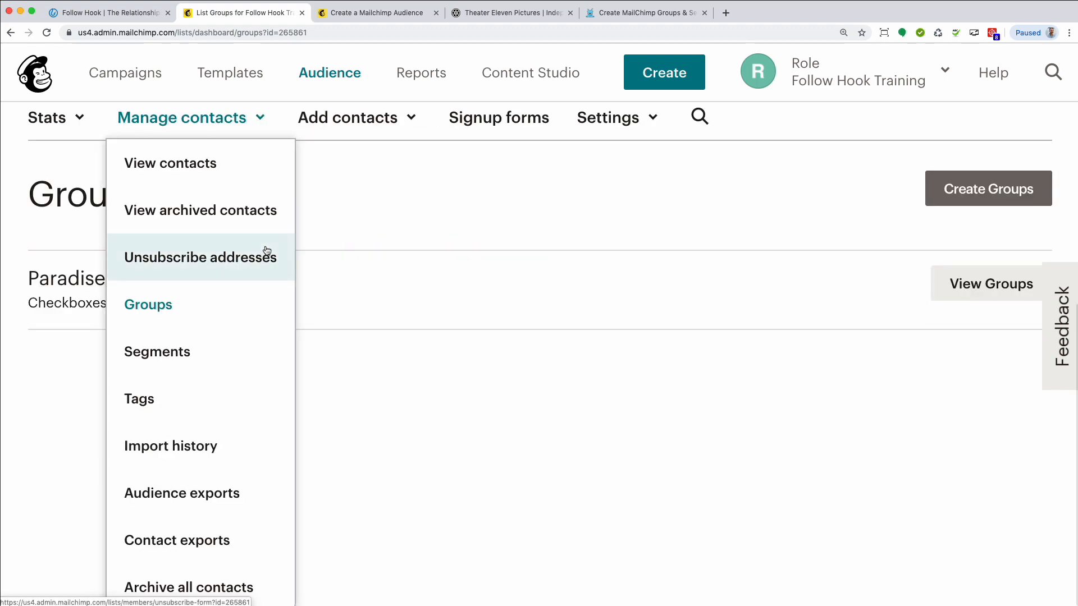
click(203, 171)
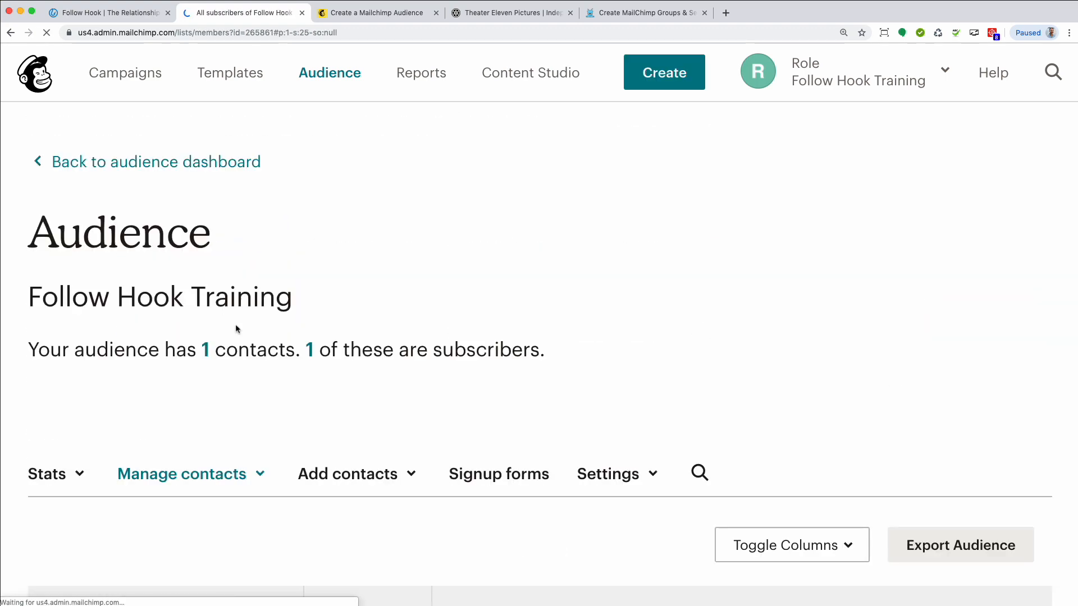
scroll(225, 348, down, 5)
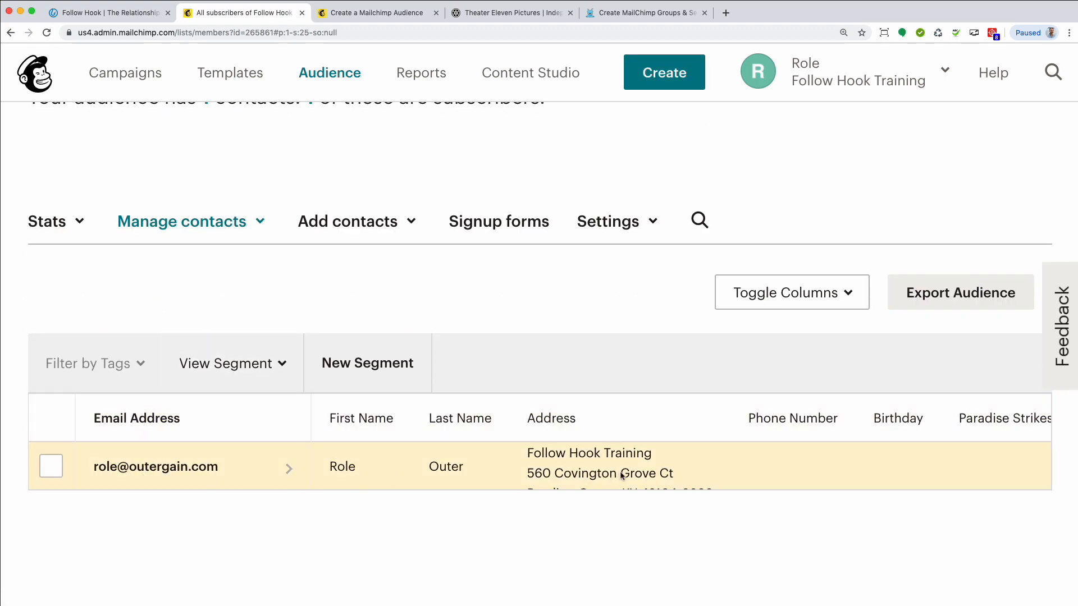
click(213, 469)
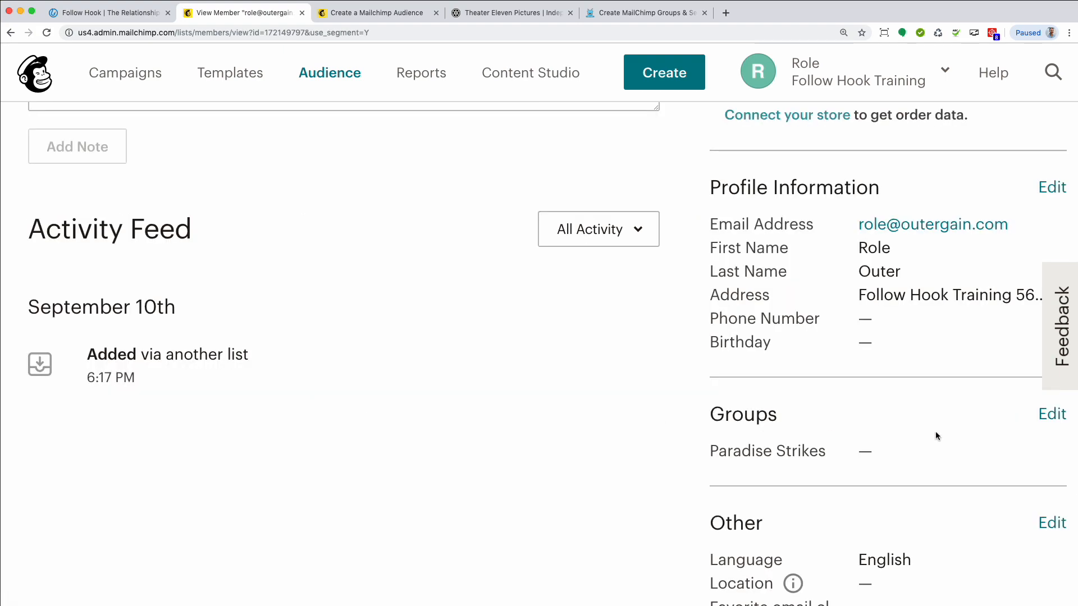
Add the contact to the Film Updates group under Paradise Strikes and save the group changes
click(1045, 418)
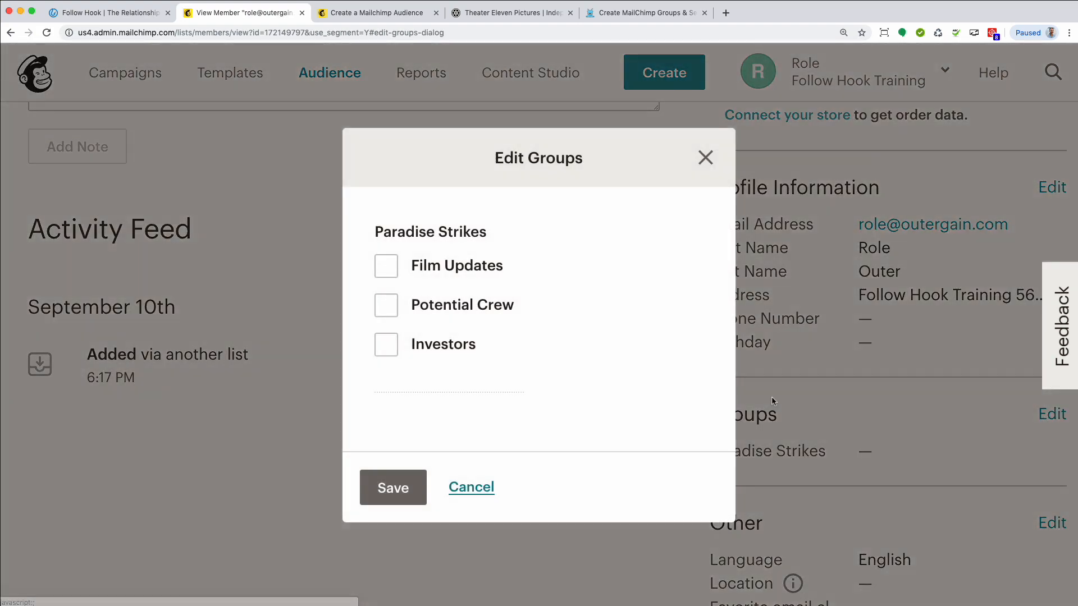
click(386, 267)
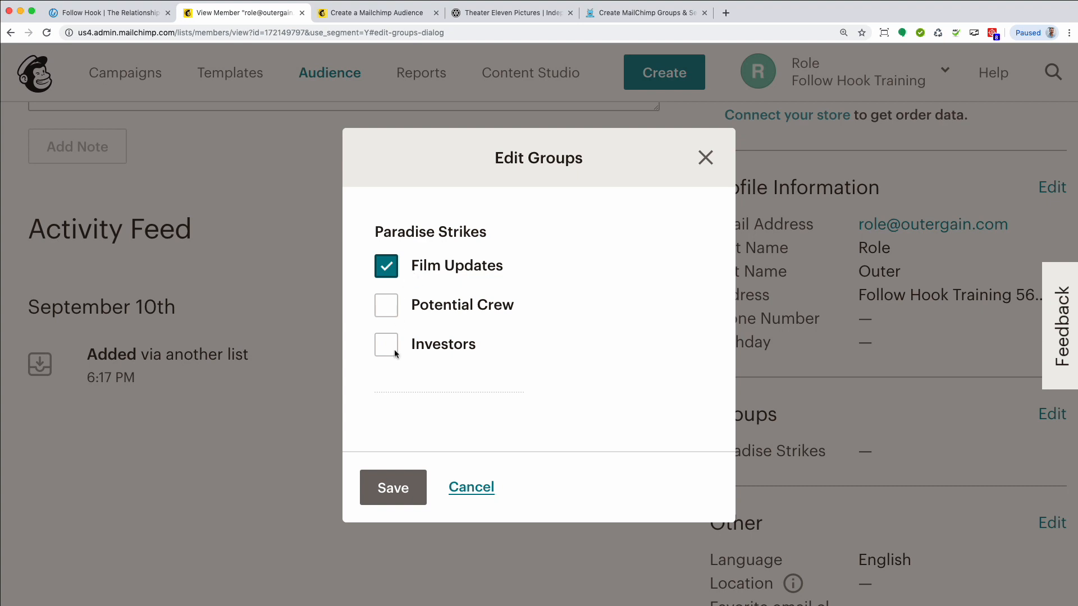
click(393, 487)
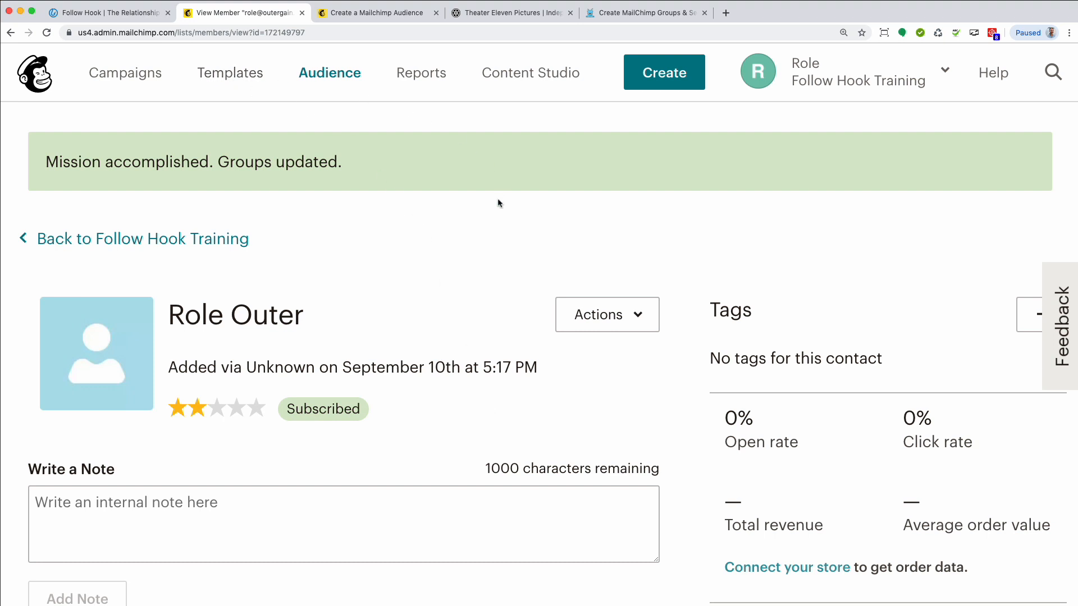
Reopen the audience's contact list and check the contact's Paradise Strikes group entry
click(336, 82)
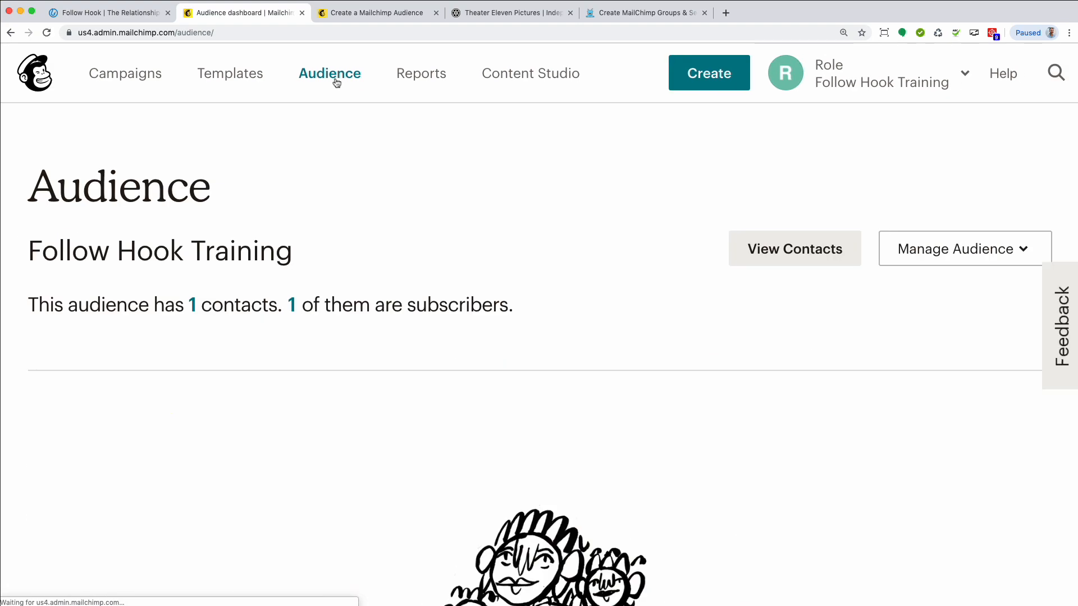
click(775, 247)
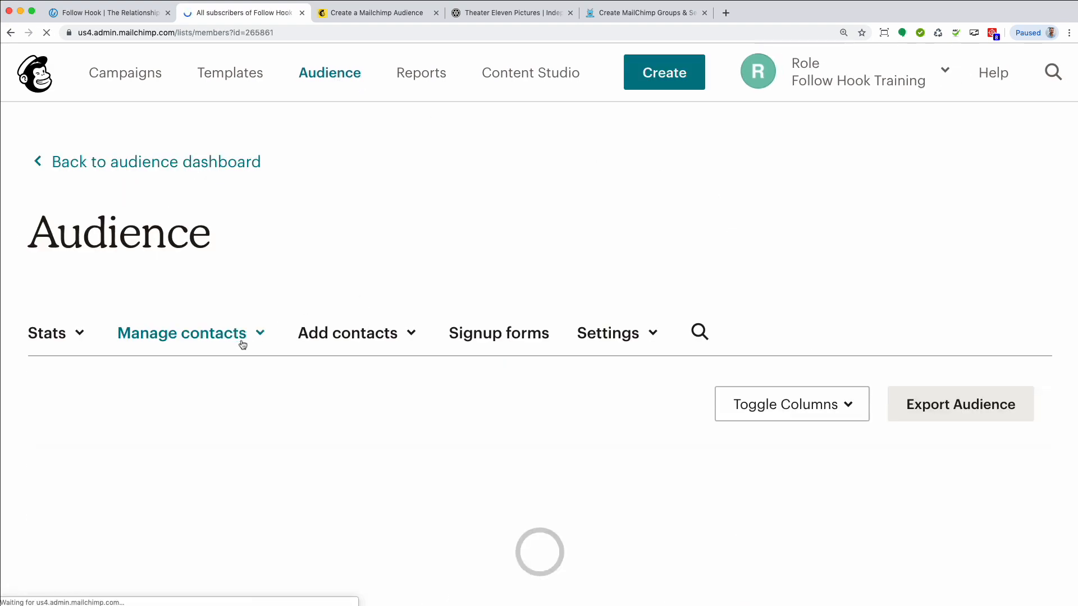
scroll(279, 337, down, 5)
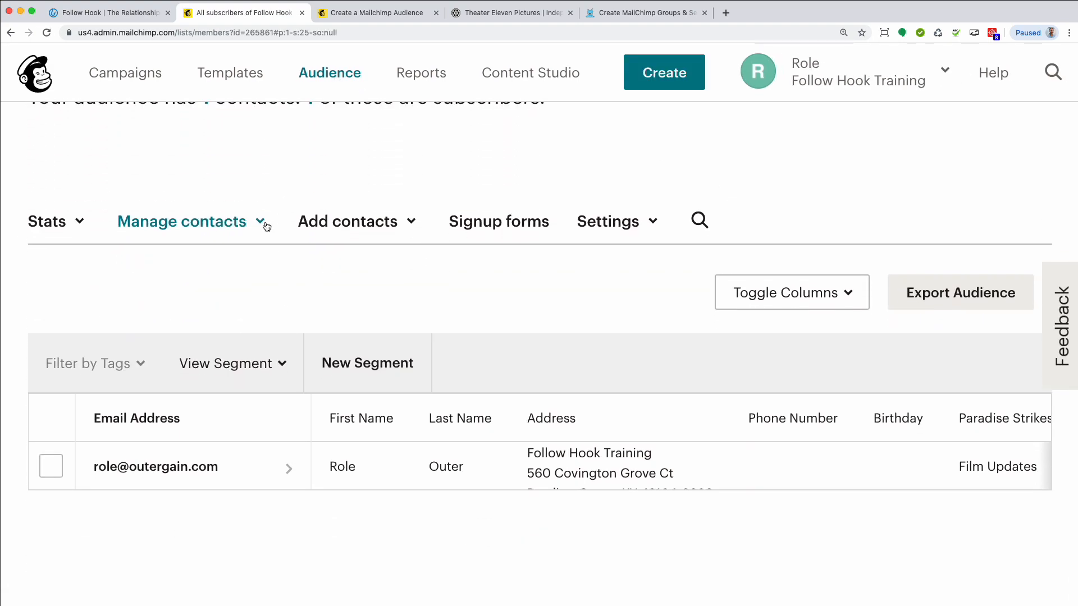
Create a tag named Film Updates on the audience's Tags page
click(266, 226)
click(156, 394)
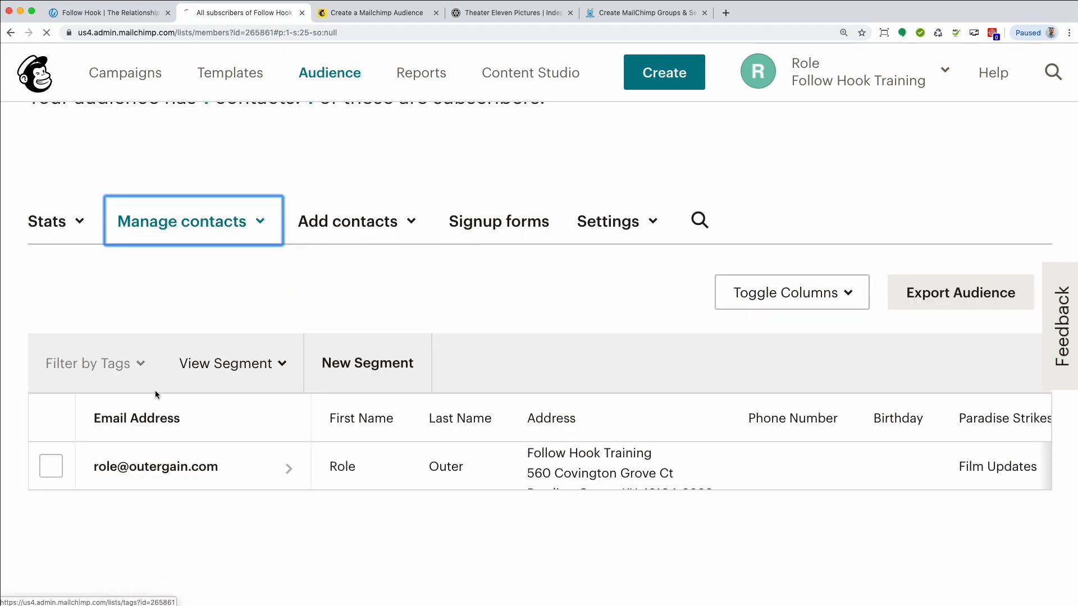
scroll(558, 311, down, 2)
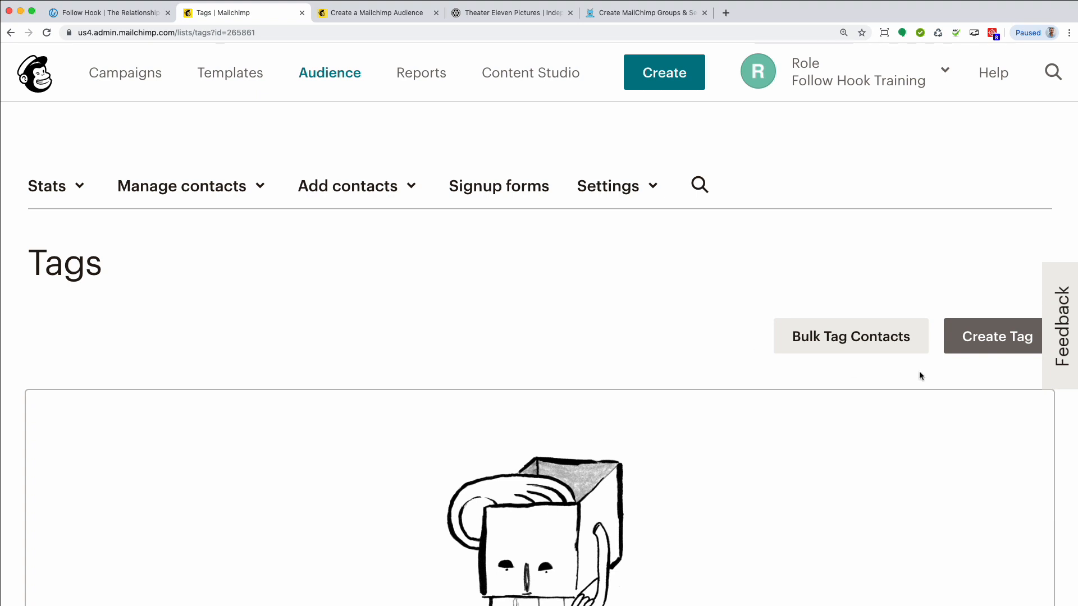
click(970, 356)
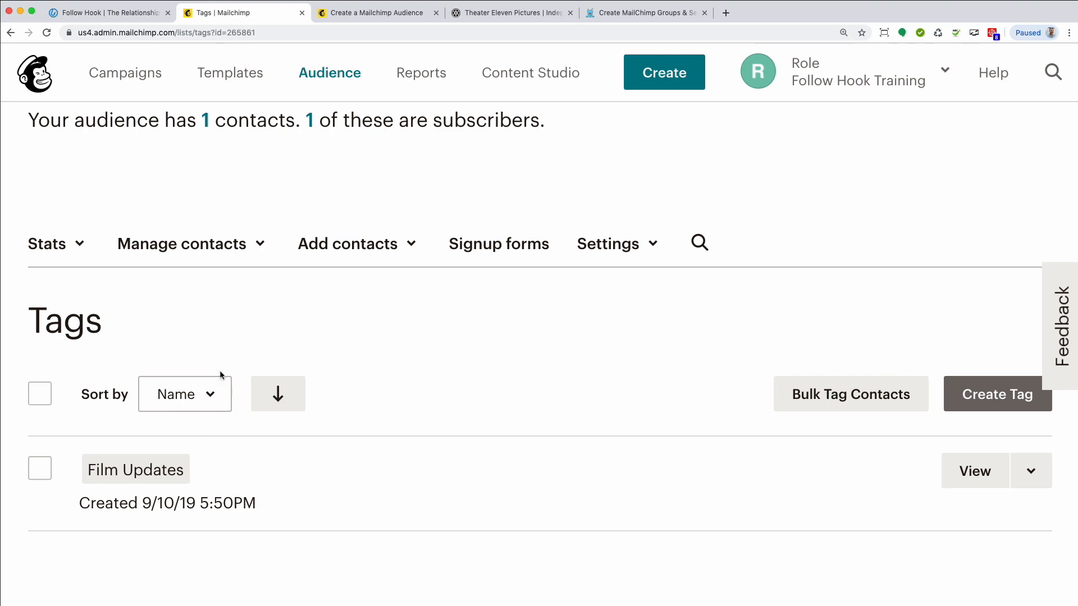
Open the Segments page for the Follow Hook Training audience
click(261, 246)
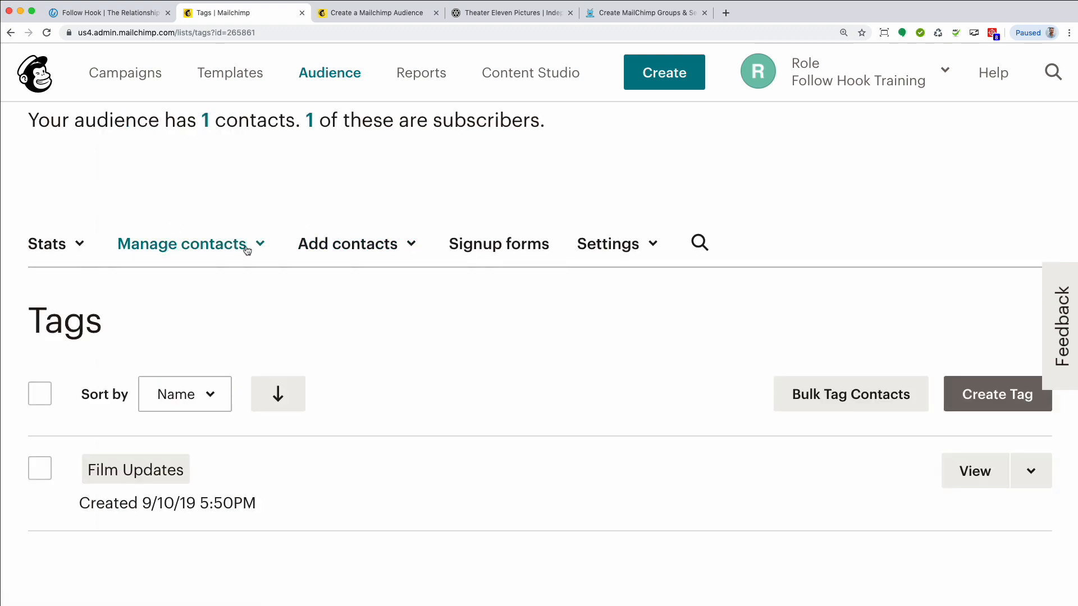
click(263, 245)
click(168, 351)
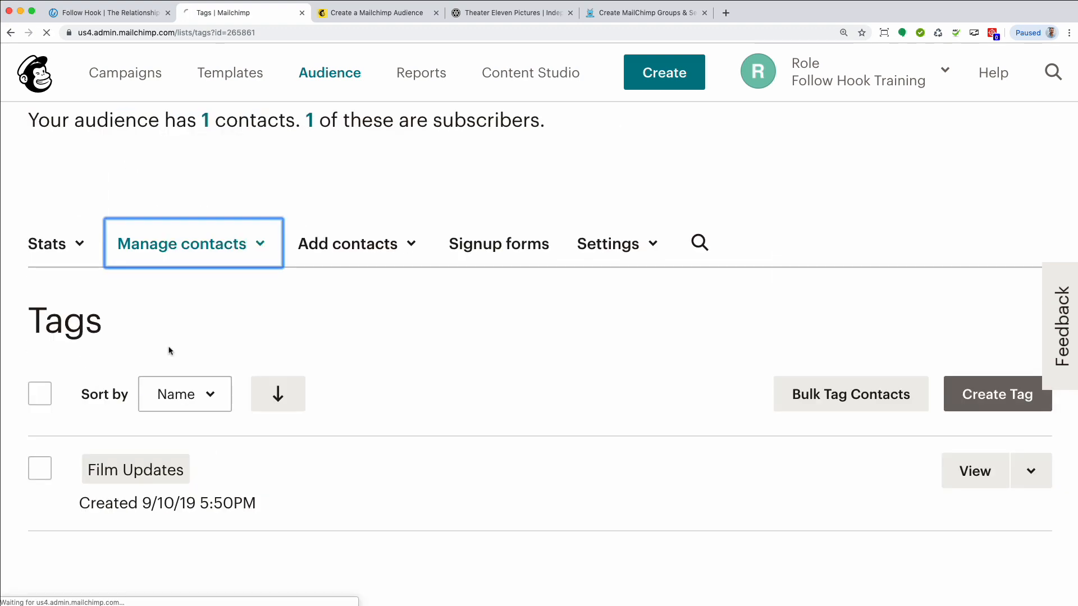
scroll(373, 332, down, 5)
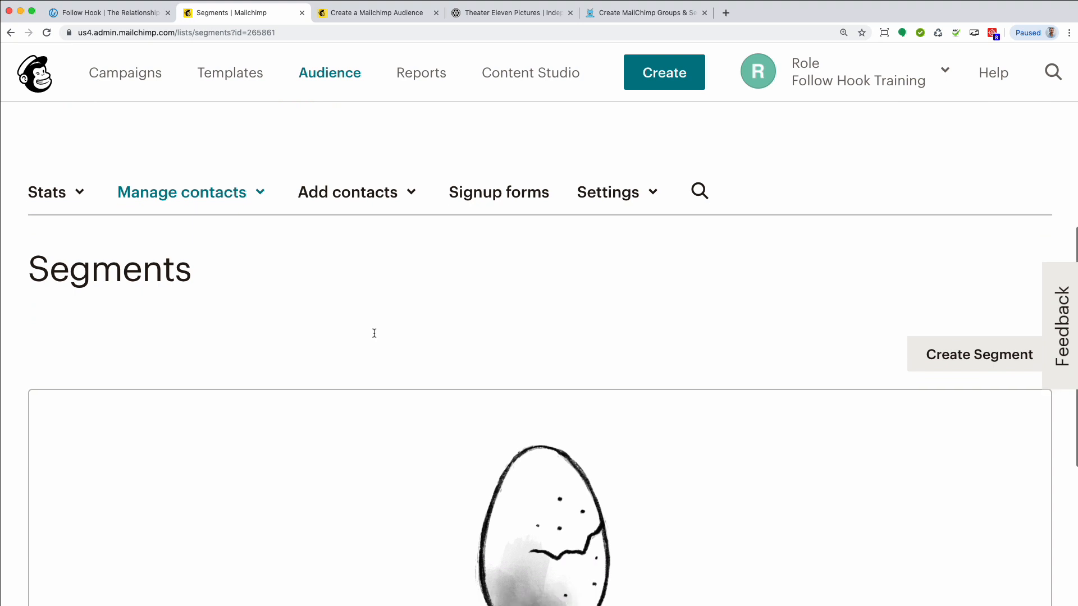